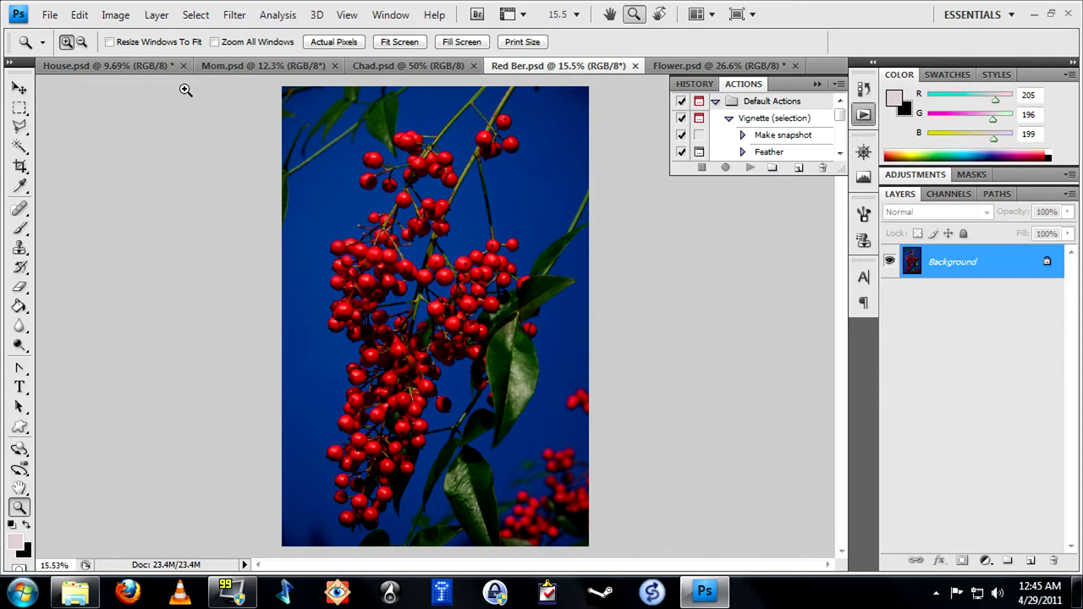
Desaturate the berry photo, then undo to restore its original colour.
click(116, 14)
mouse_move(149, 60)
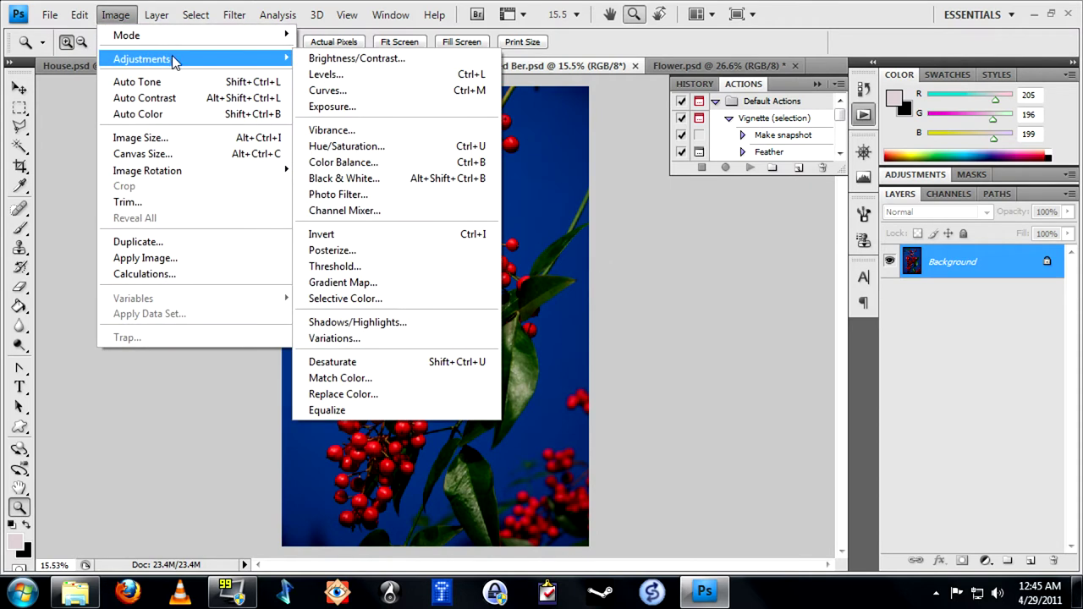
click(369, 362)
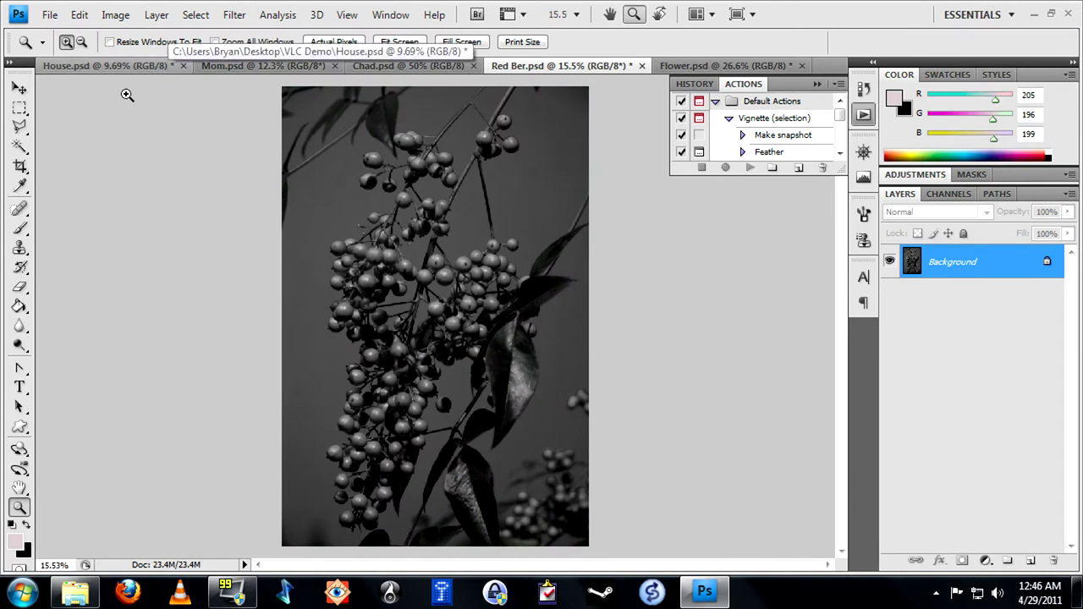
click(79, 14)
click(135, 11)
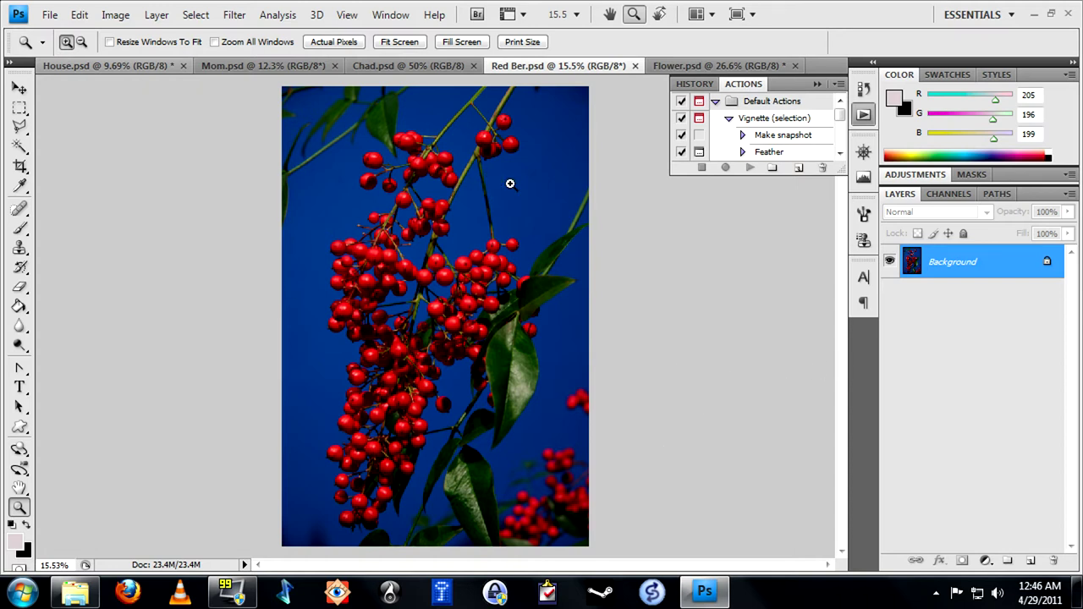
Compare the berry photo's Red, Blue and Green channels, then switch to Flower.psd.
click(947, 196)
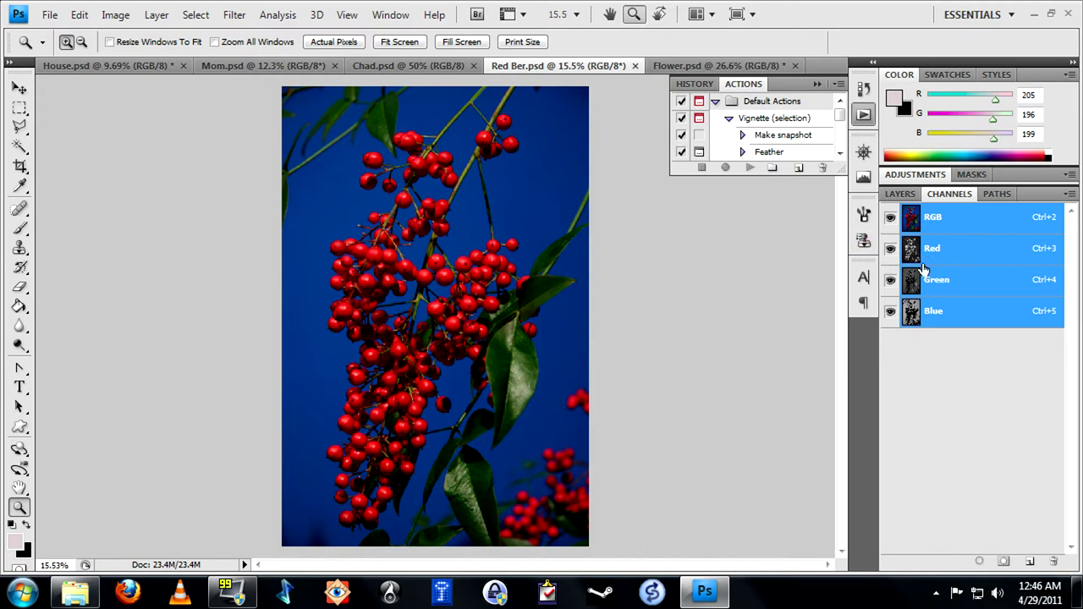
click(966, 249)
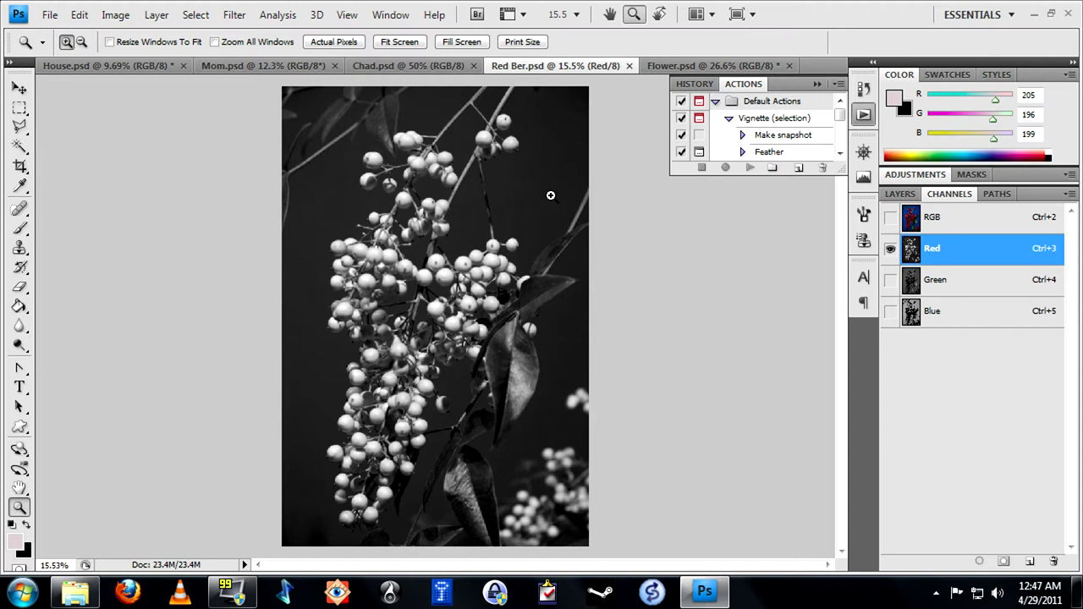
click(969, 320)
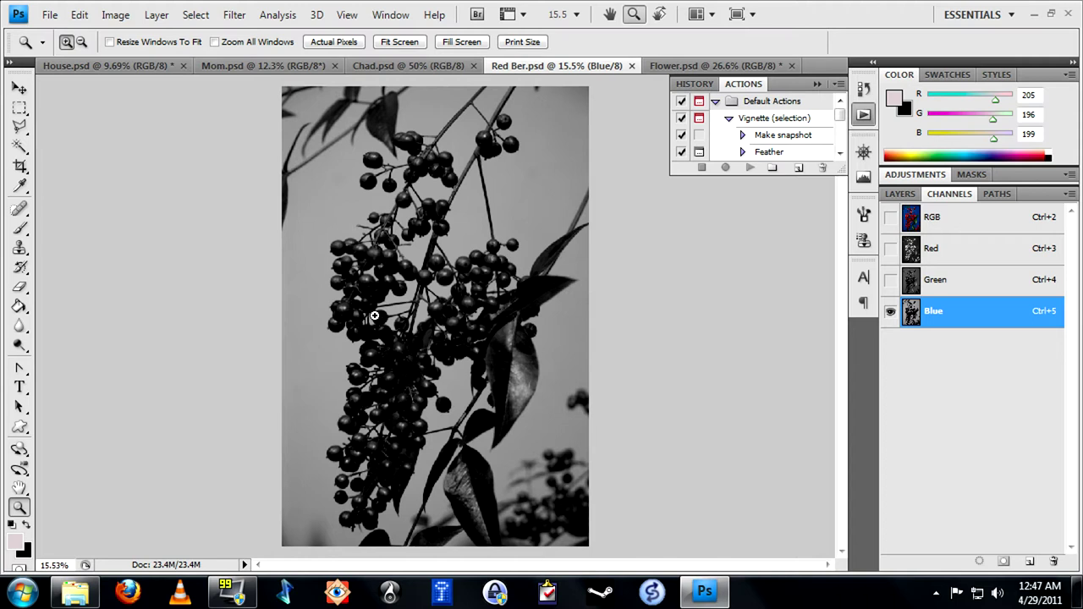
click(972, 292)
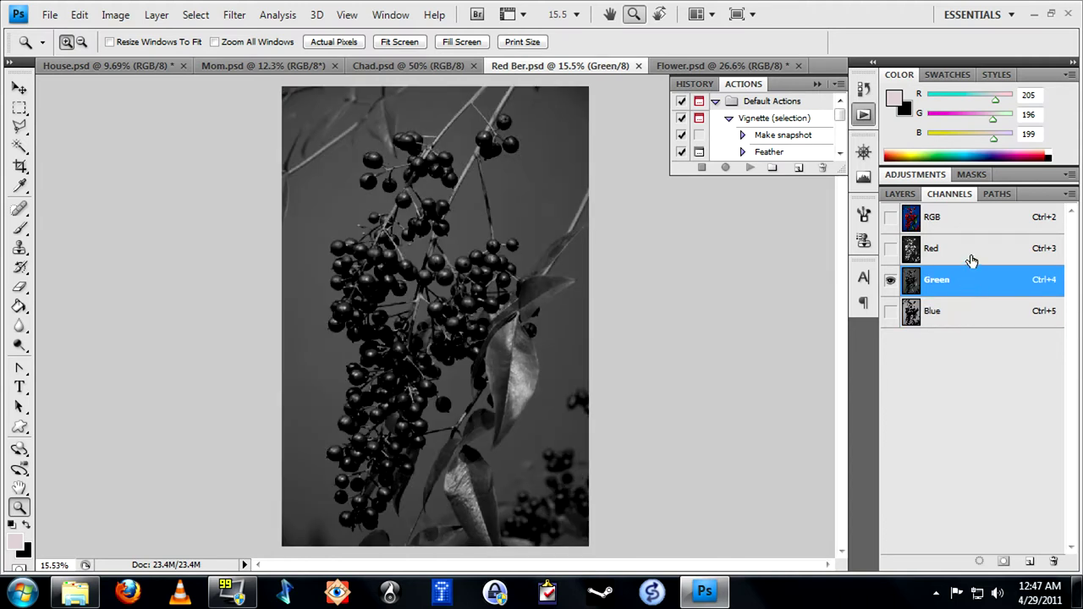
click(973, 261)
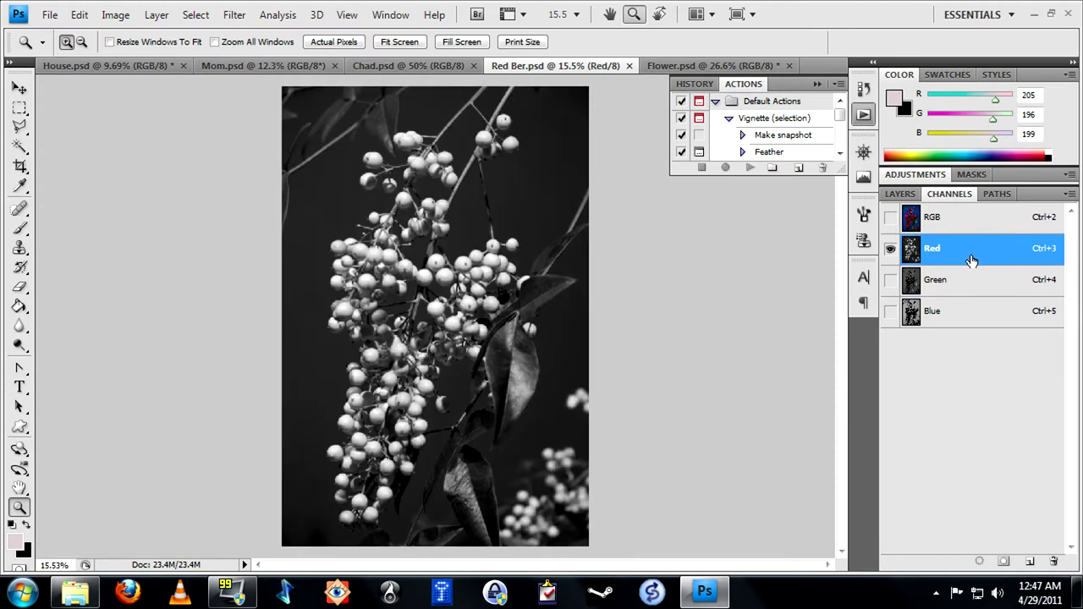
click(702, 65)
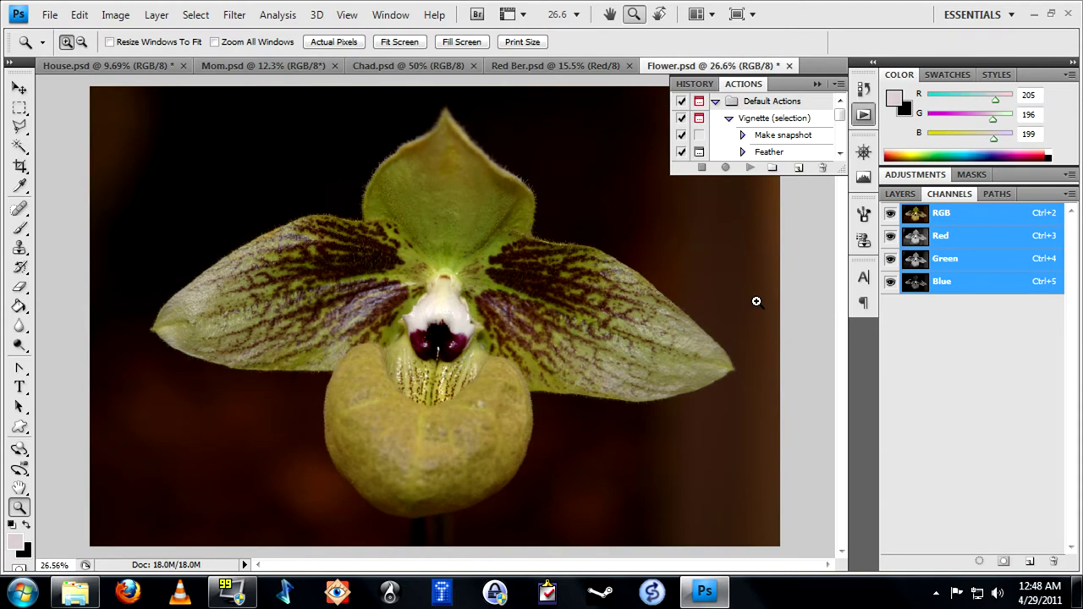
View the orchid's Red, Green and Blue channels in turn, settling on Green.
click(966, 238)
click(966, 262)
click(967, 292)
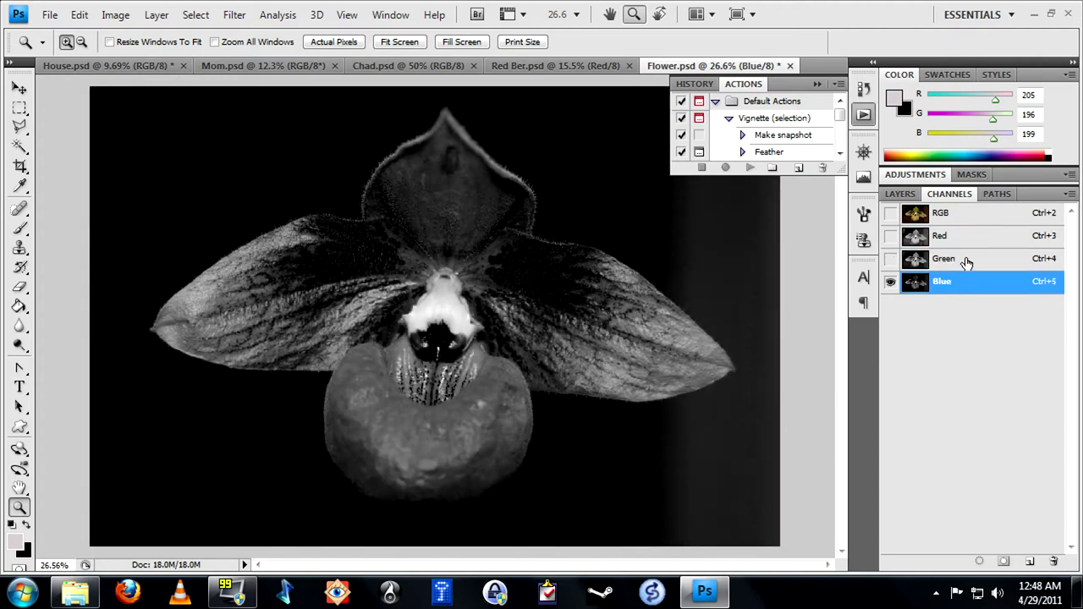
click(966, 263)
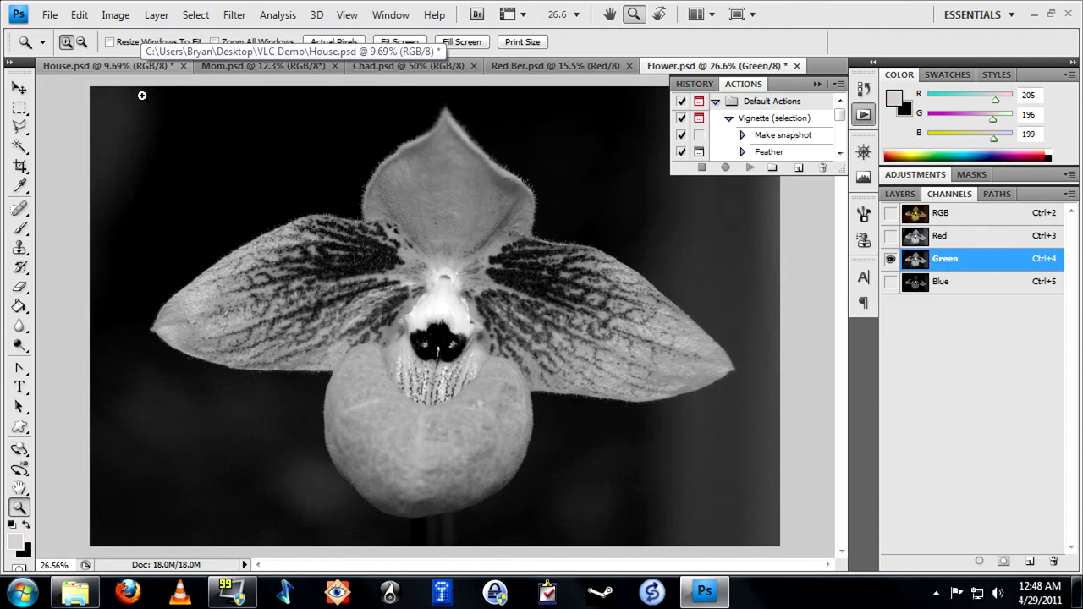
click(116, 14)
mouse_move(131, 36)
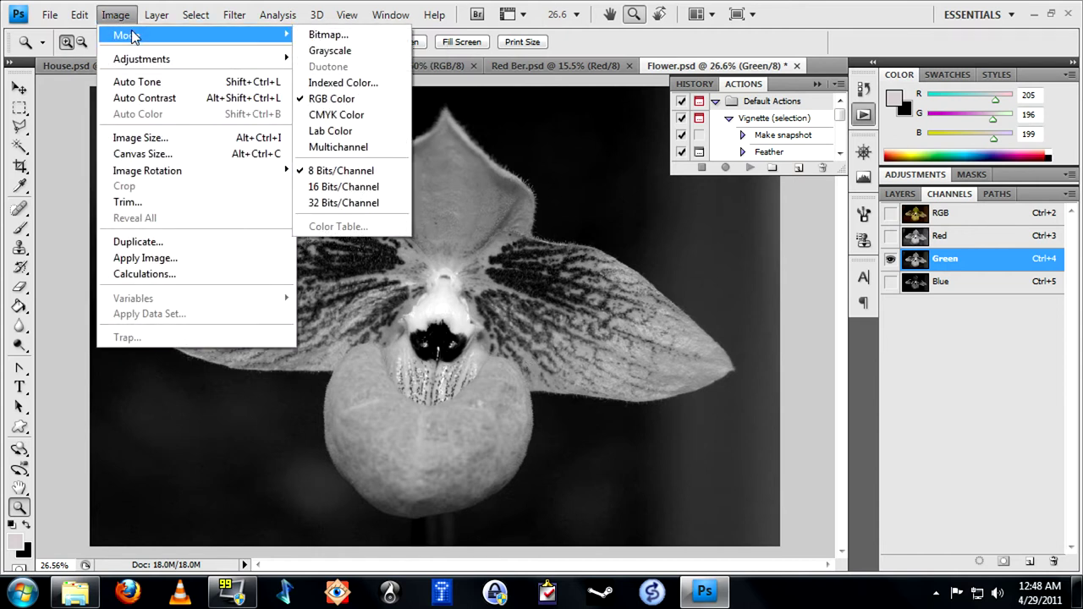
Convert Flower.psd to Grayscale mode, discarding the other colour channels.
click(328, 51)
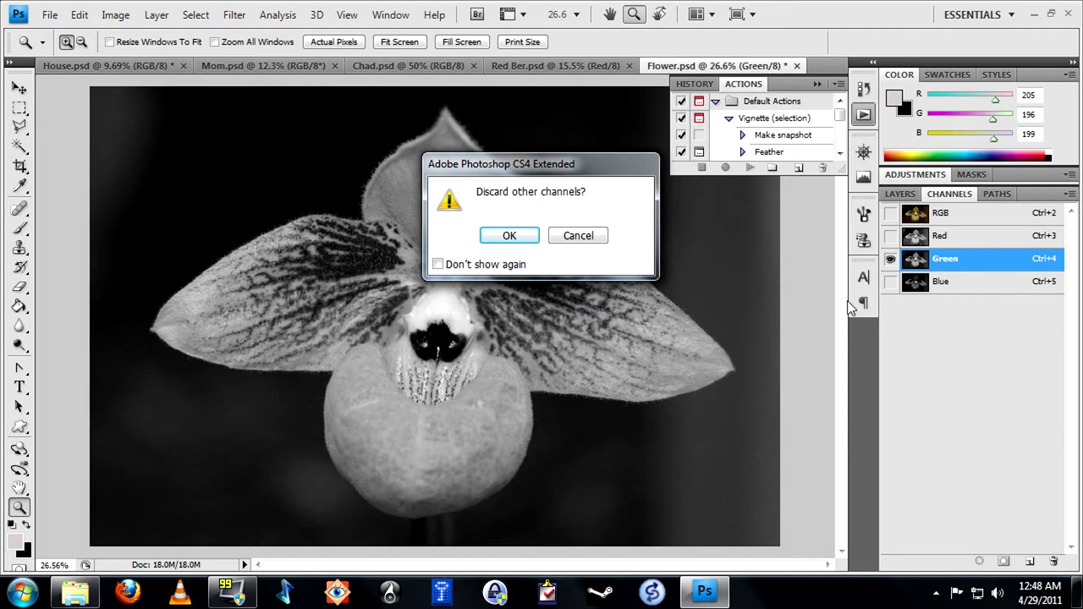
click(512, 240)
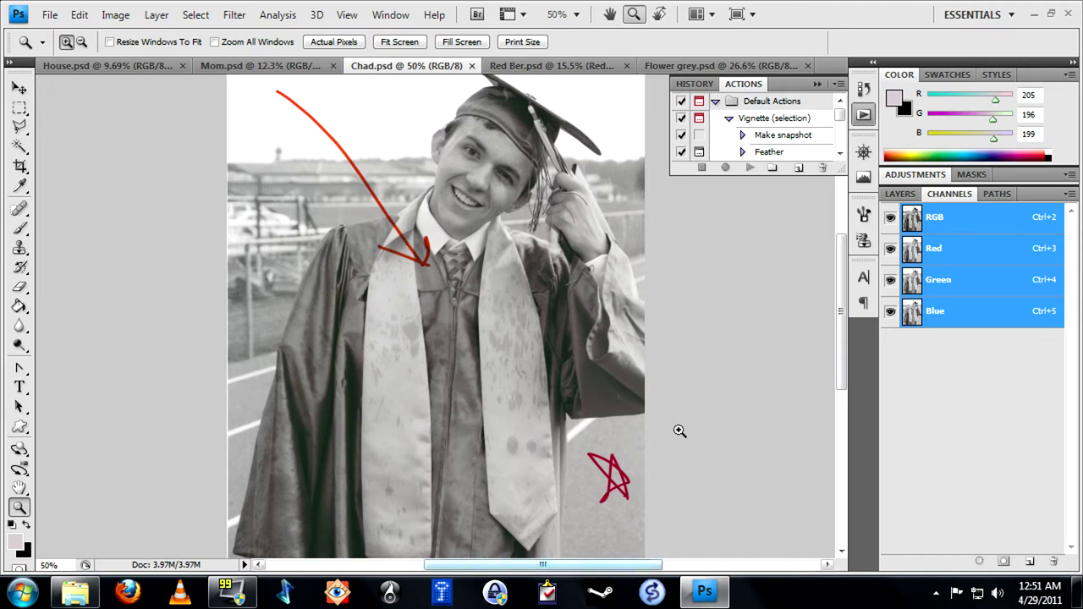
View the graduation portrait's Red channel alone, then switch to Mom.psd.
click(957, 251)
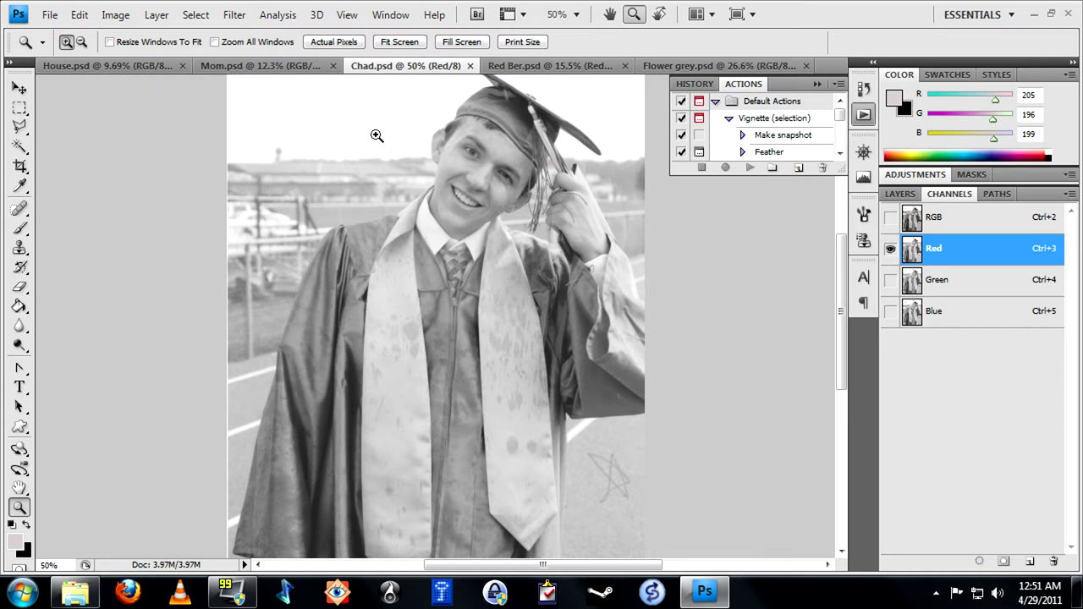
scroll(428, 220, up, 2)
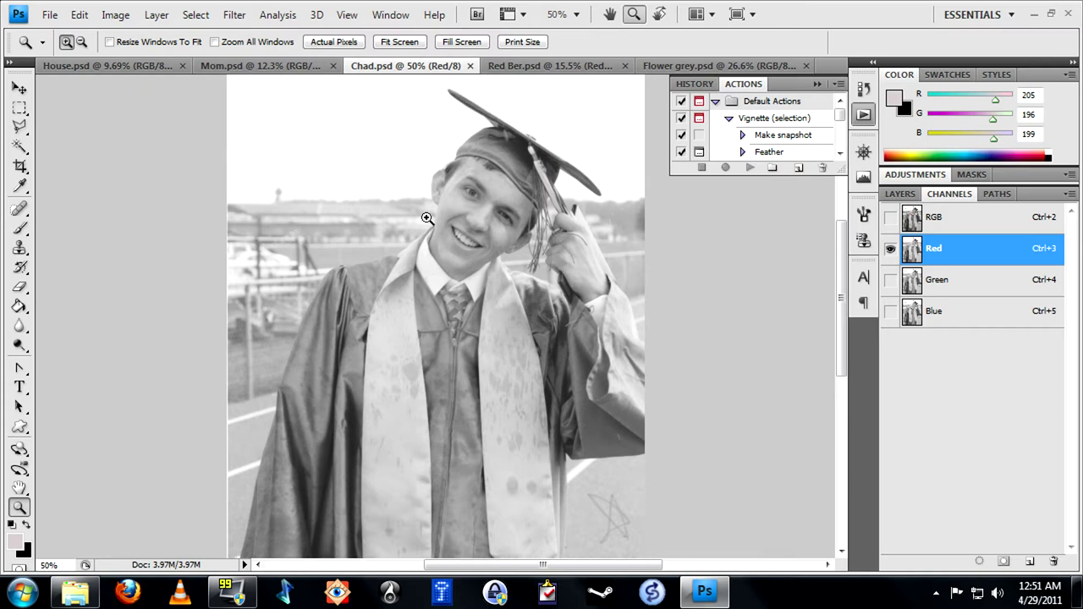
scroll(428, 219, down, 4)
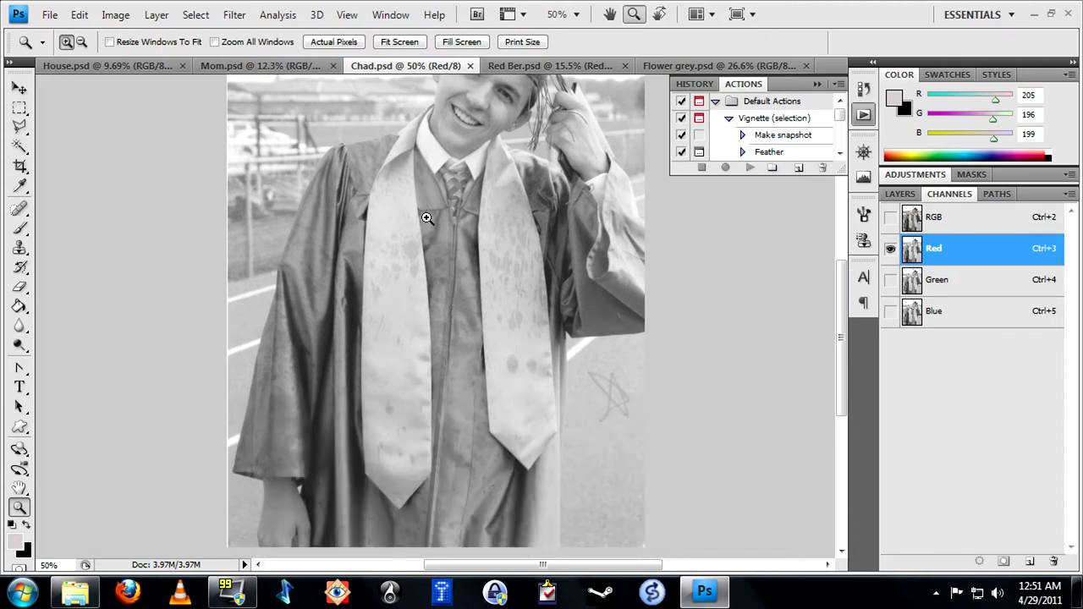
scroll(428, 220, up, 2)
scroll(427, 219, up, 1)
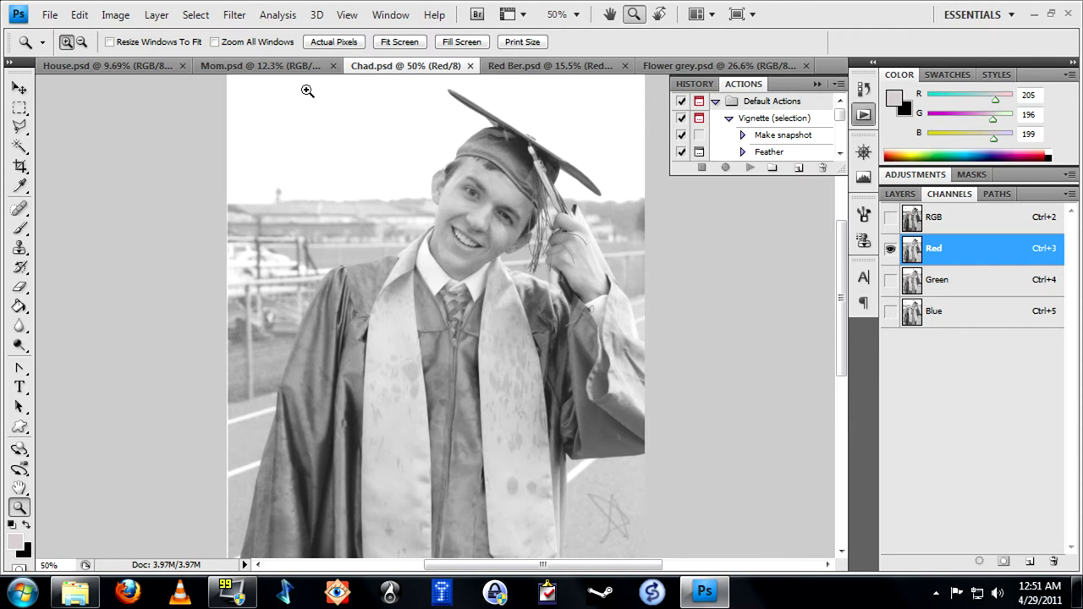
click(275, 69)
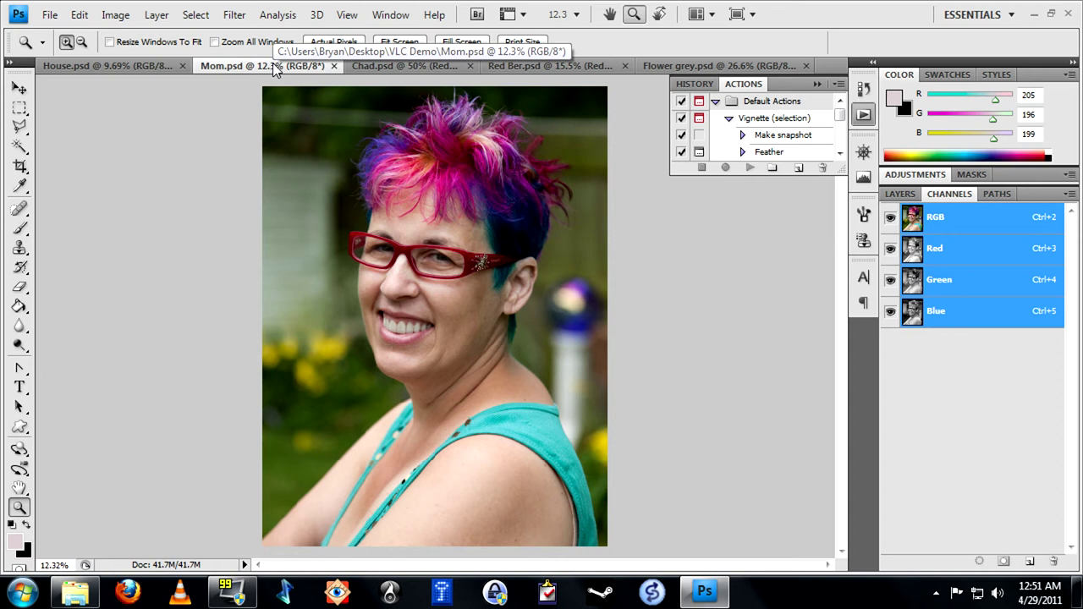
Compare Mom.psd's Blue, Green and Red channels, then return to the RGB composite with Adjustments showing.
click(969, 315)
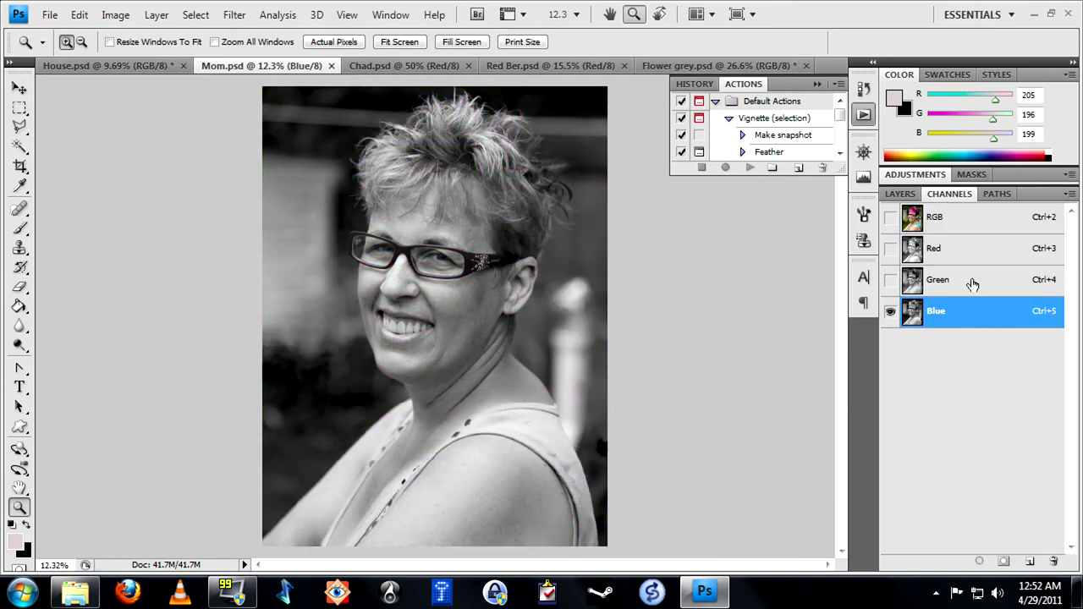
click(979, 287)
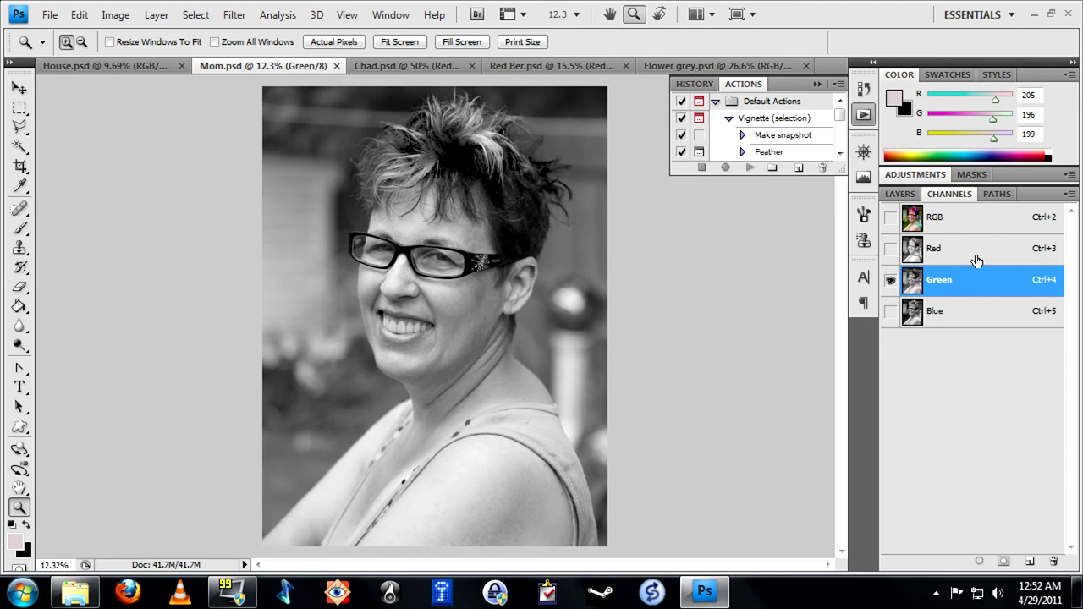
click(975, 260)
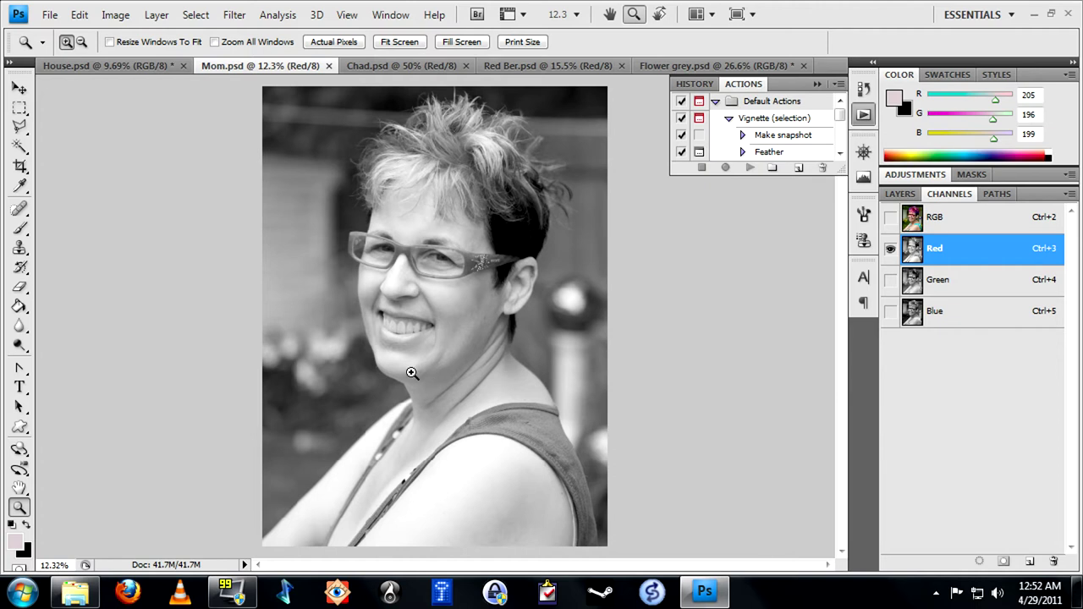
click(949, 223)
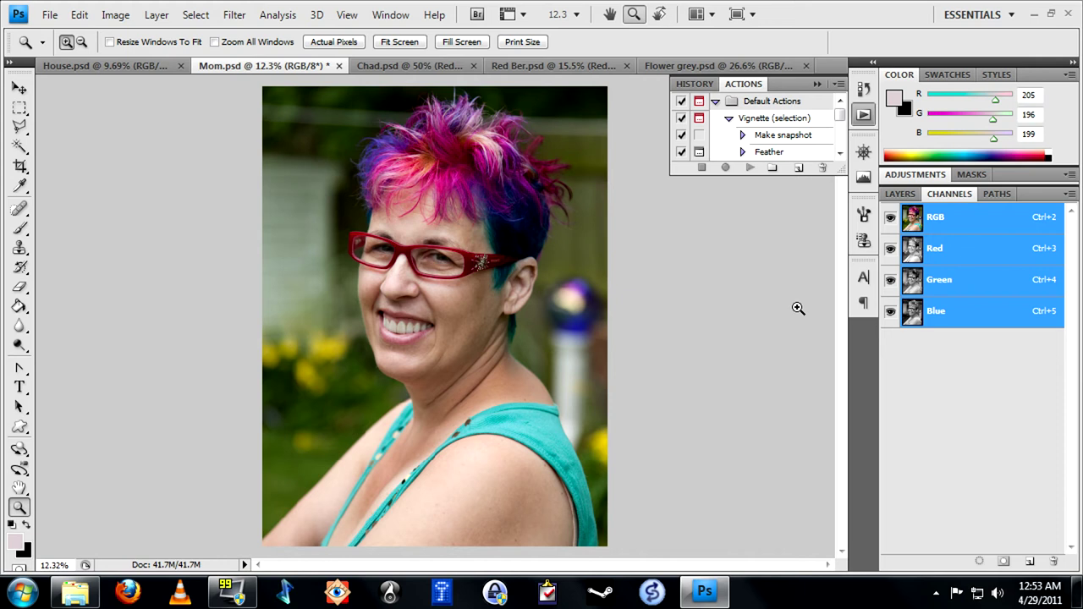
click(912, 175)
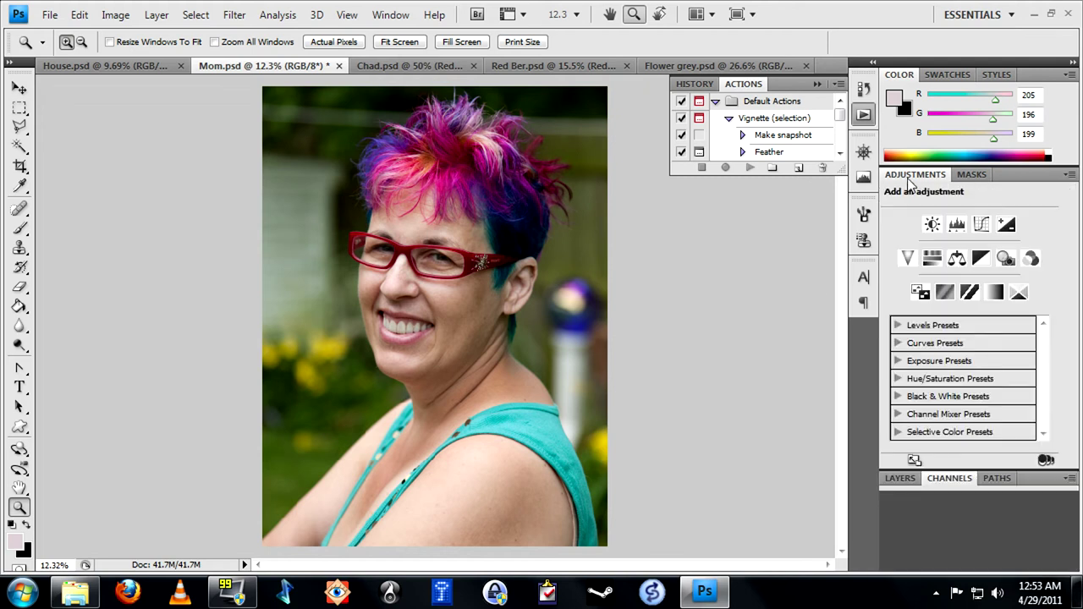
Preview the portrait in a monochrome Channel Mixer using the Black & White with Orange Filter preset.
click(114, 15)
mouse_move(184, 58)
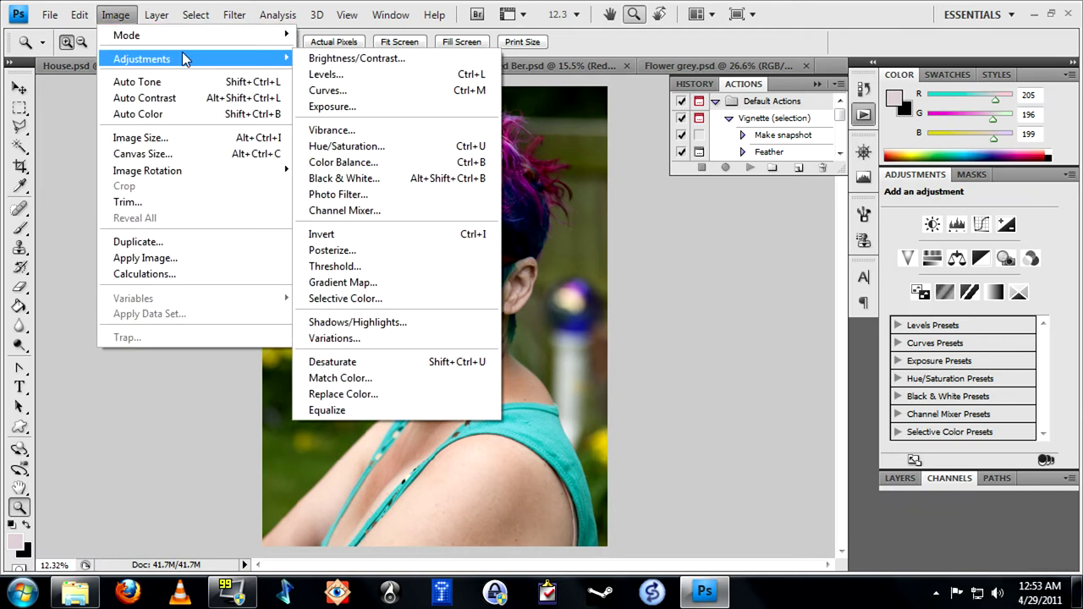
click(443, 212)
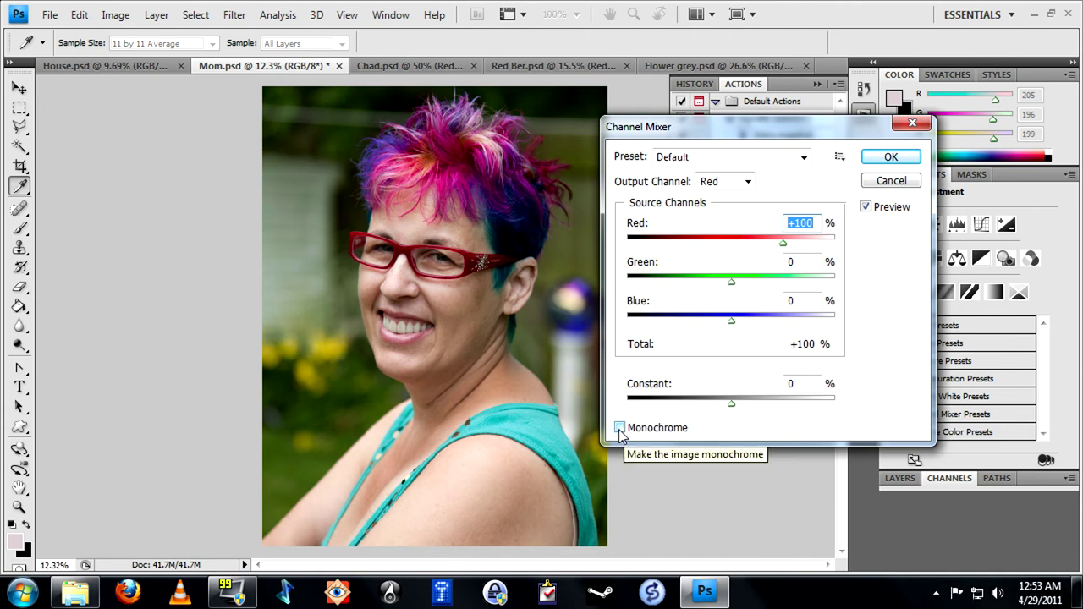
click(620, 428)
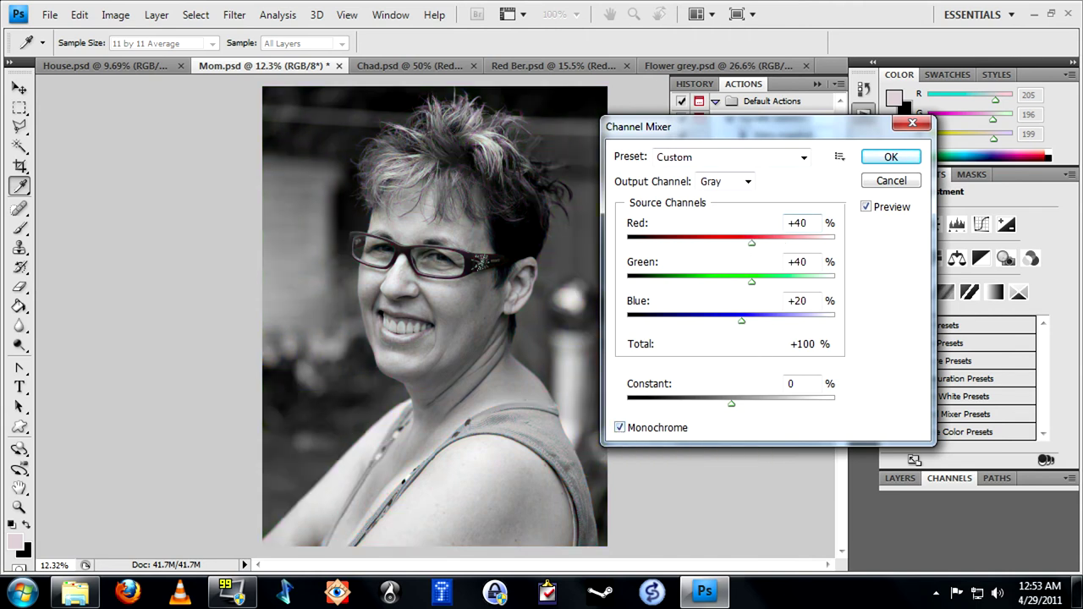
click(804, 158)
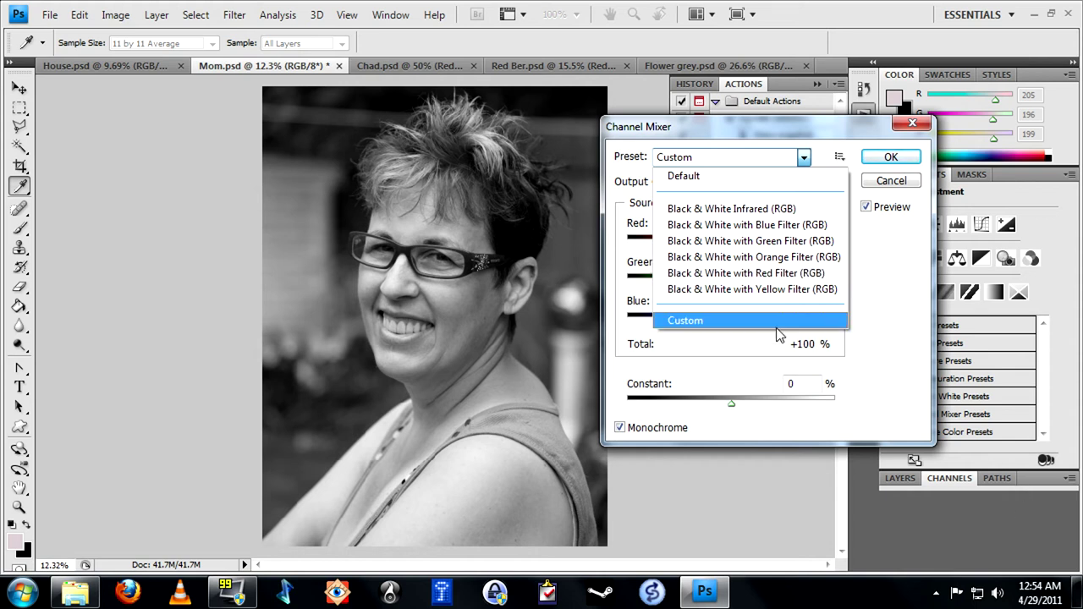
click(780, 258)
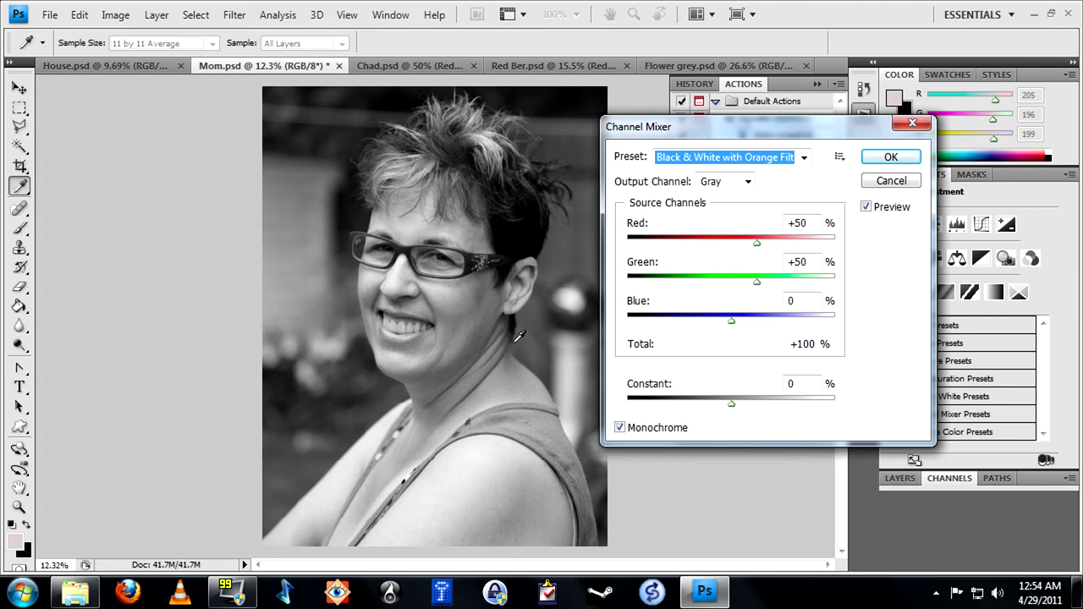
click(804, 157)
click(755, 252)
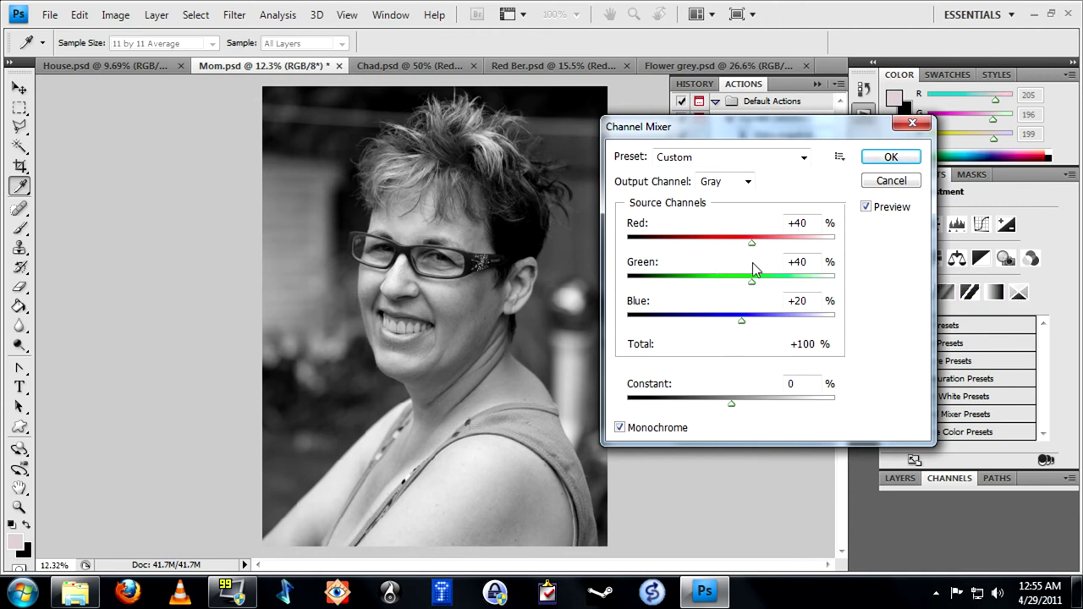
Apply a custom mix of Red +89%, Green -6%, Blue +16%, checking the histogram.
drag(752, 246, 770, 245)
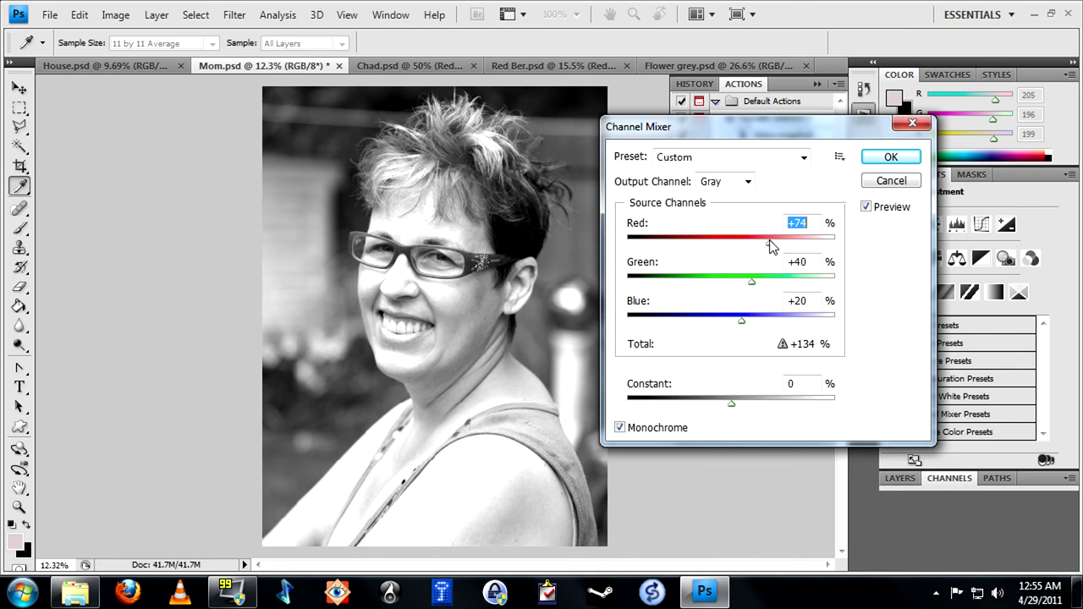
drag(752, 288, 730, 288)
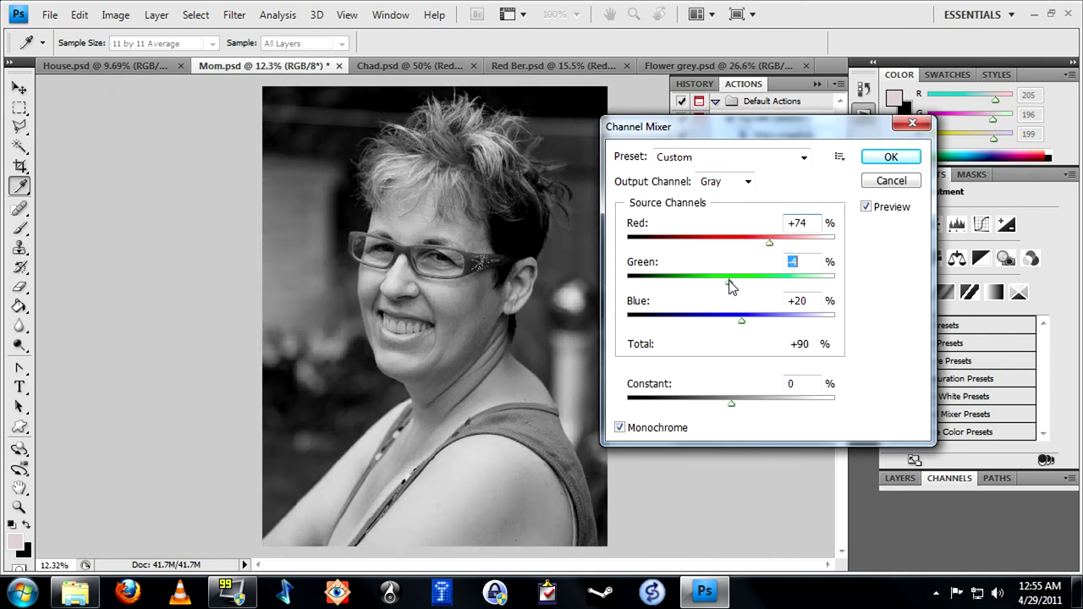
drag(742, 131, 768, 298)
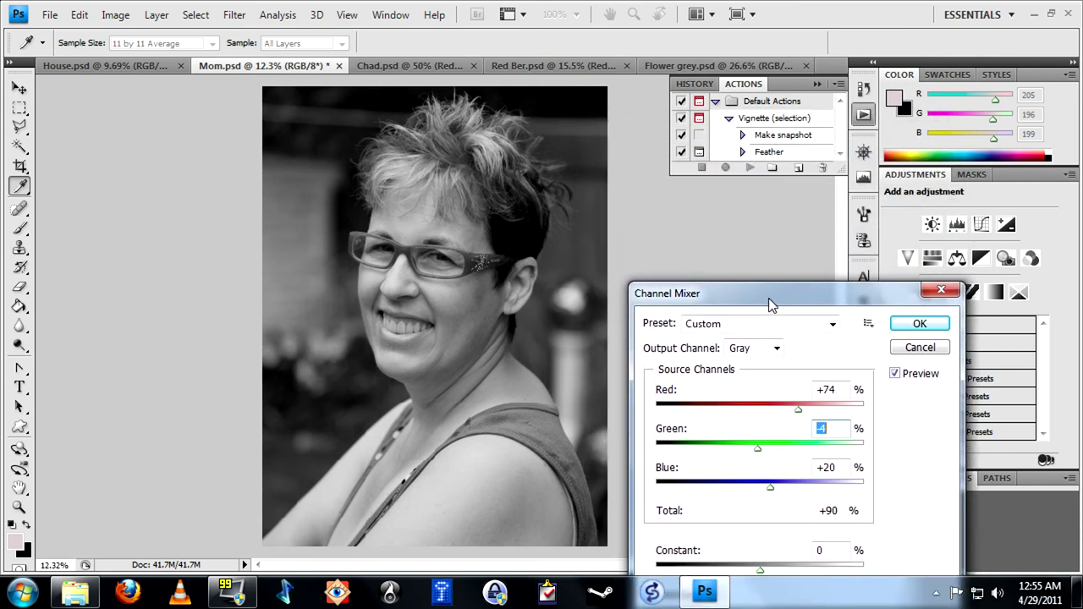
click(863, 180)
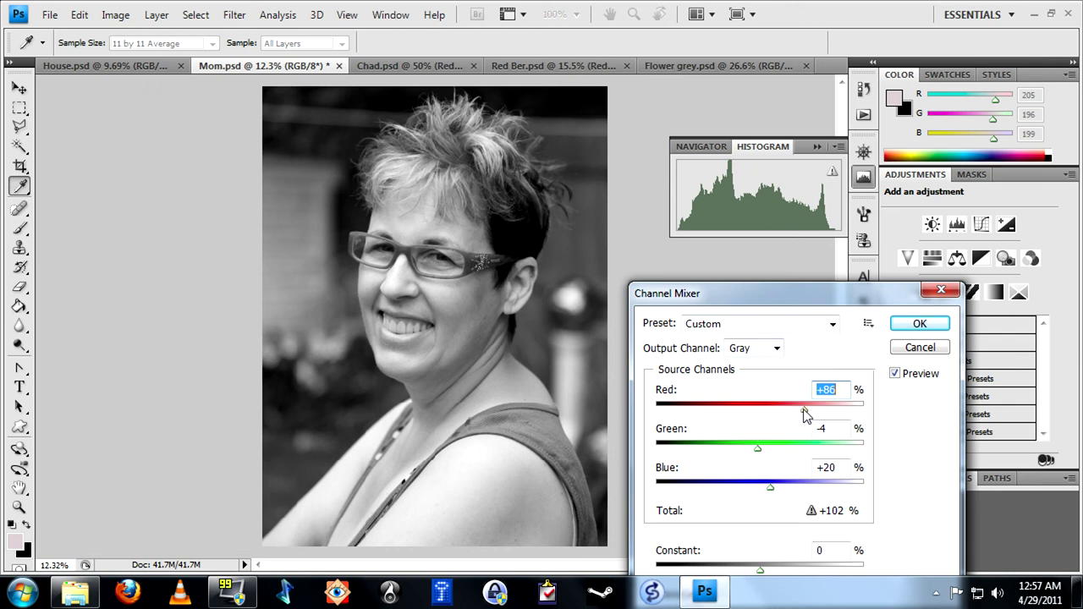
drag(805, 413, 857, 411)
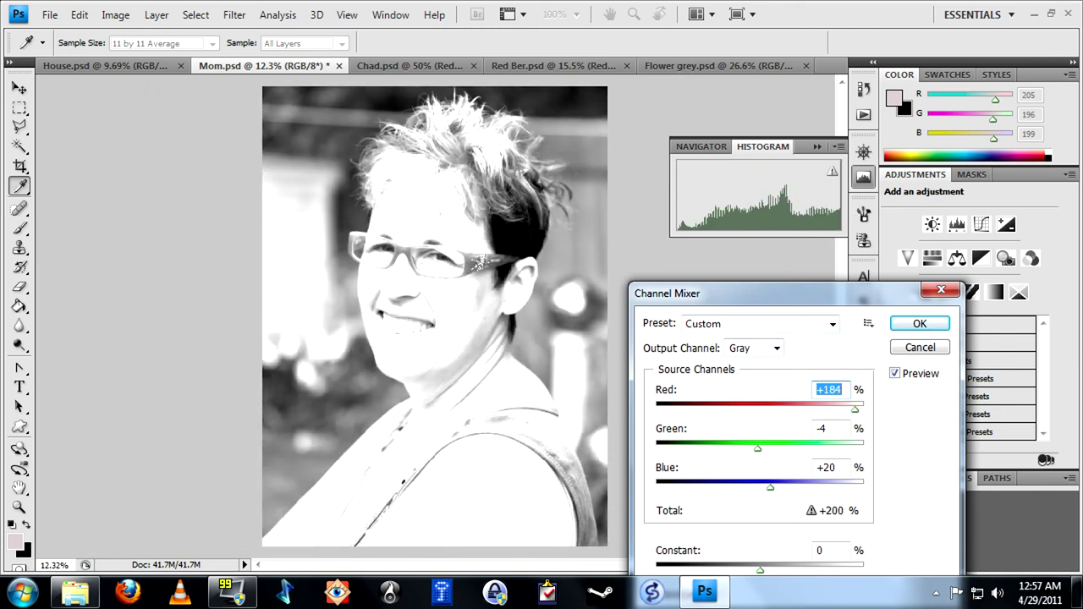
drag(855, 415, 808, 414)
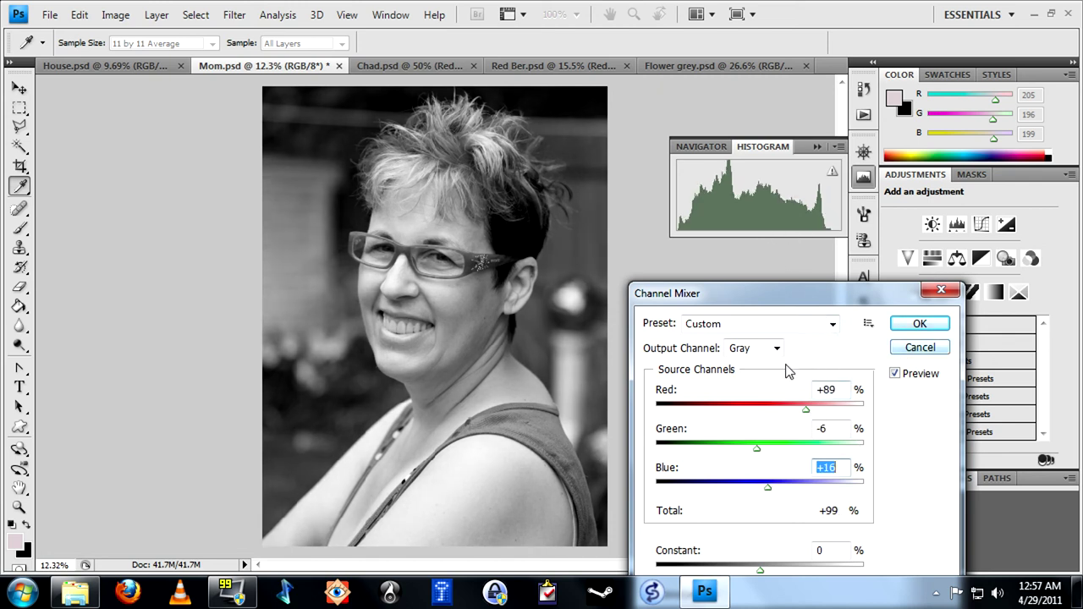
click(922, 326)
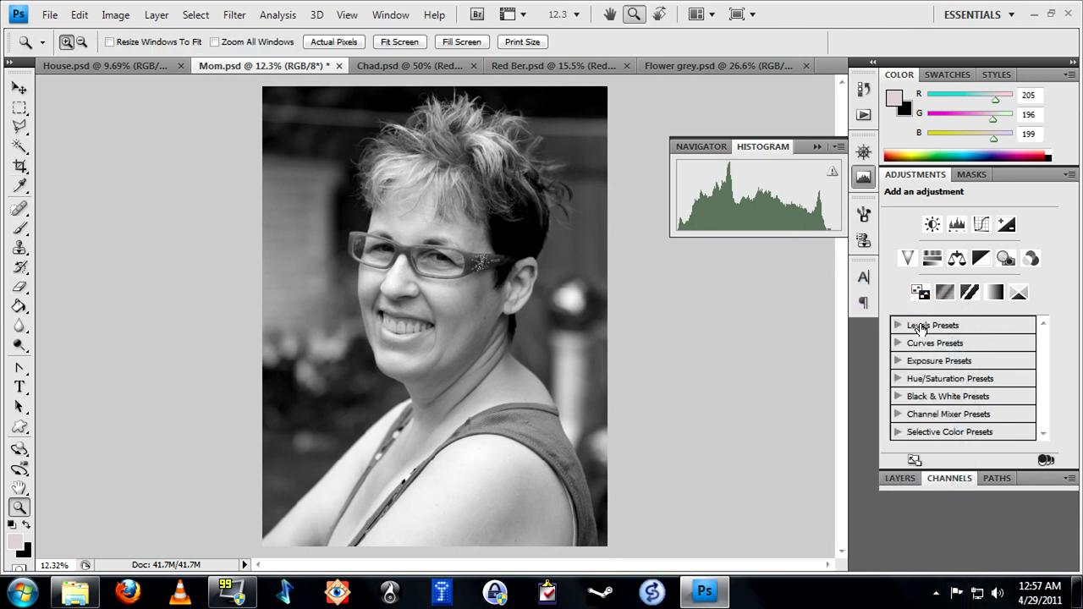